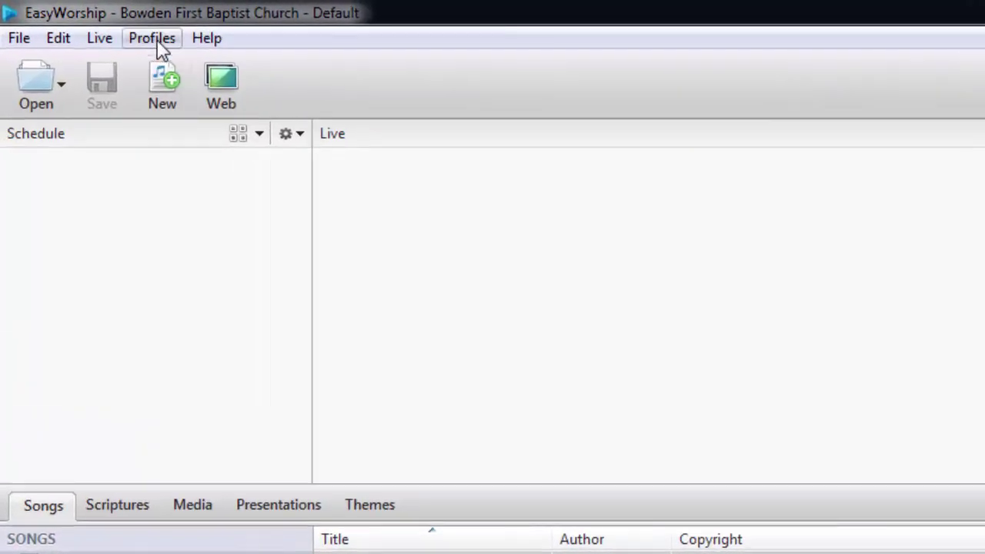
- Open the Default profile's instance location folder from the Profiles Manager
left_click(162, 40)
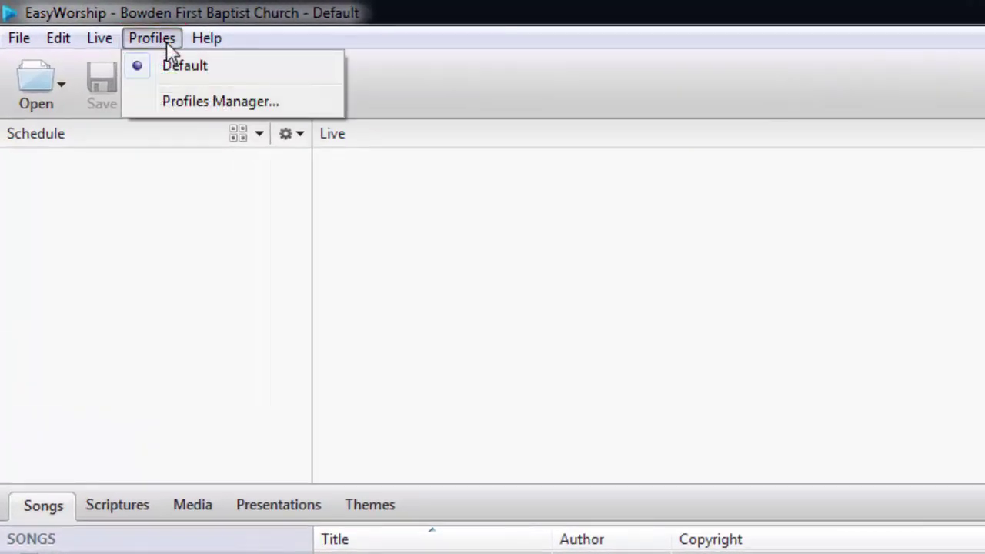
left_click(144, 106)
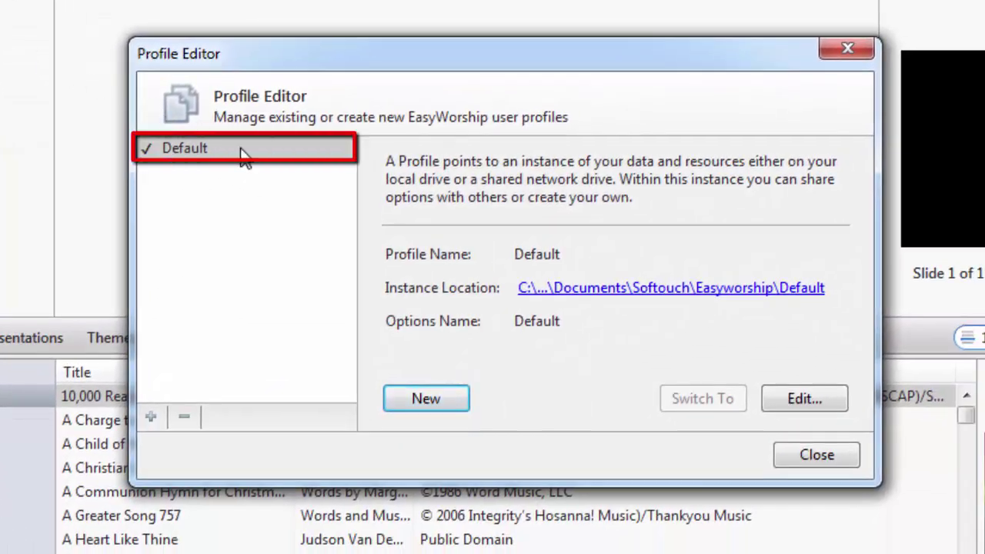
left_click(243, 154)
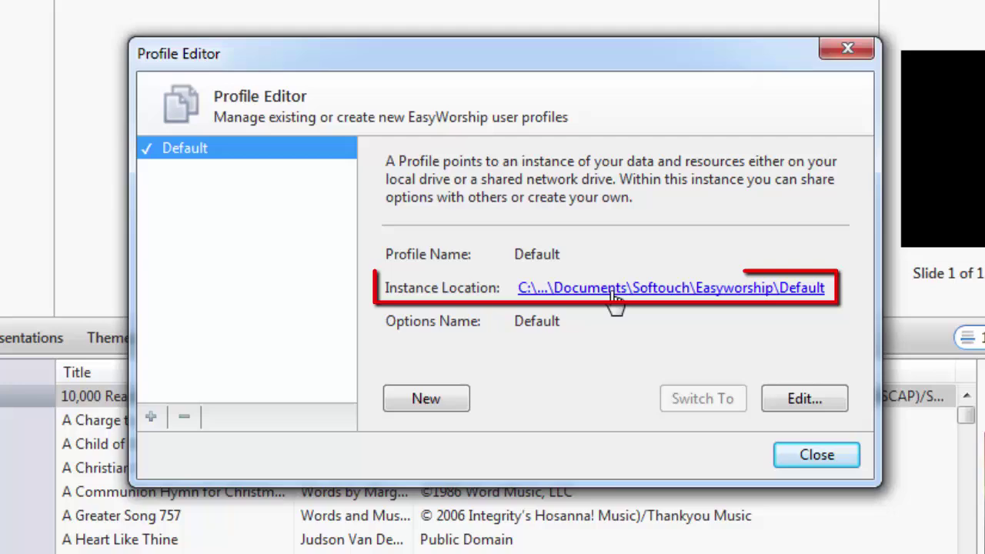
left_click(615, 289)
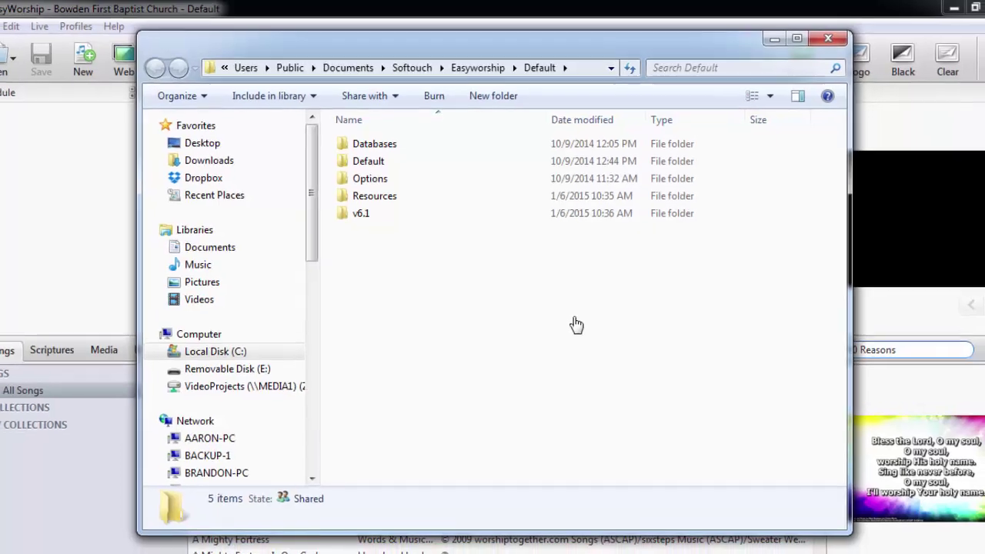
- Close the Profile Editor and exit EasyWorship, leaving the Default data folder open
left_click(111, 482)
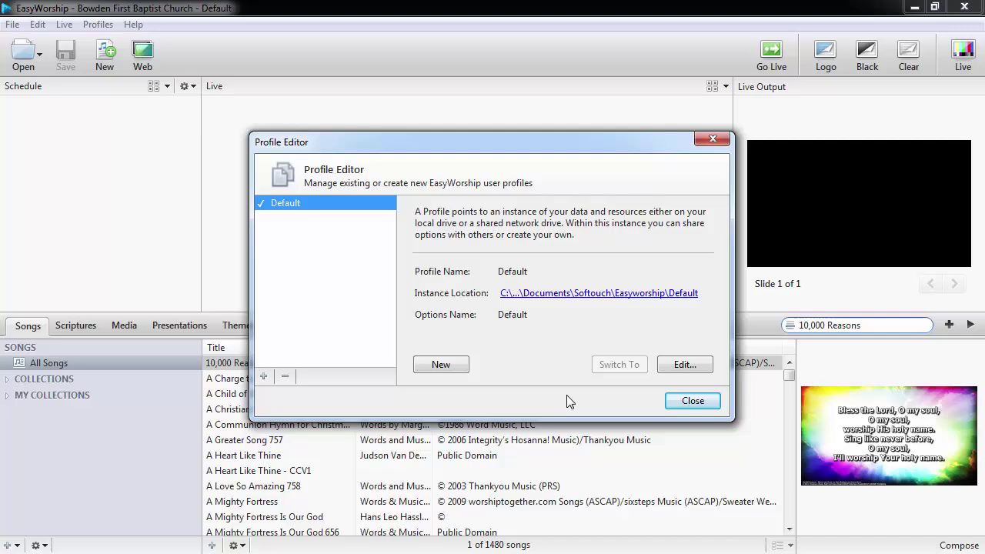
left_click(682, 404)
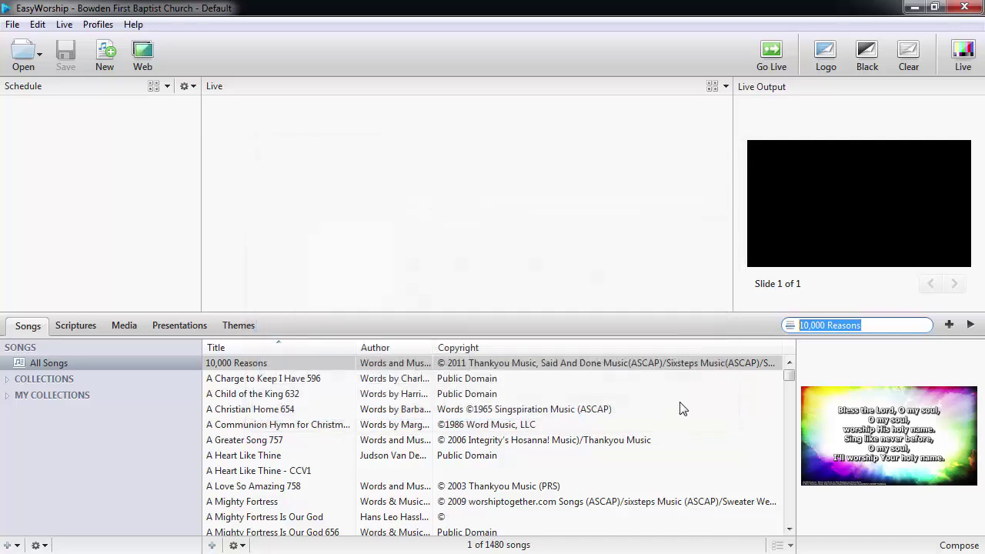
left_click(962, 8)
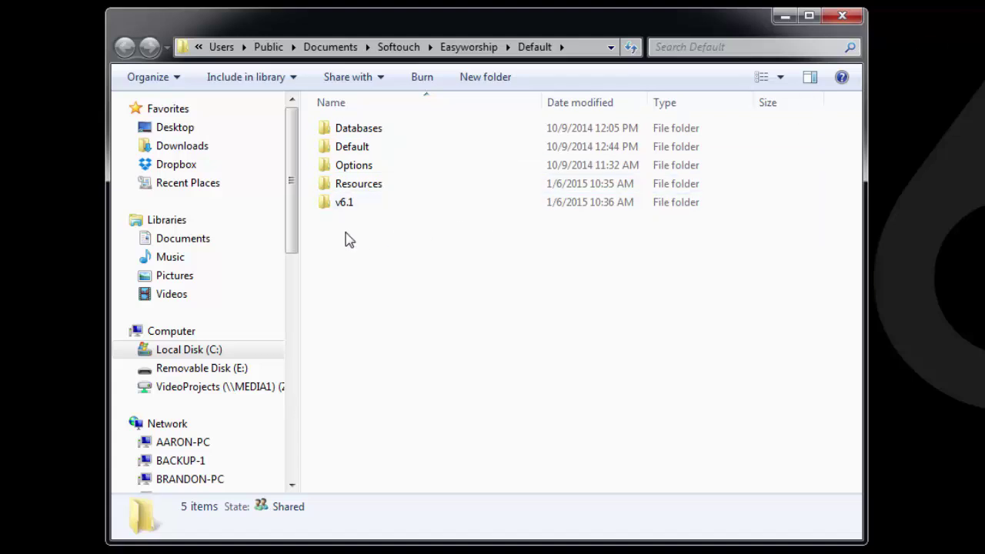
- Send Databases, Default, Options, Resources and v6.1 to Removable Disk (E:)
left_click_drag(346, 236, 343, 132)
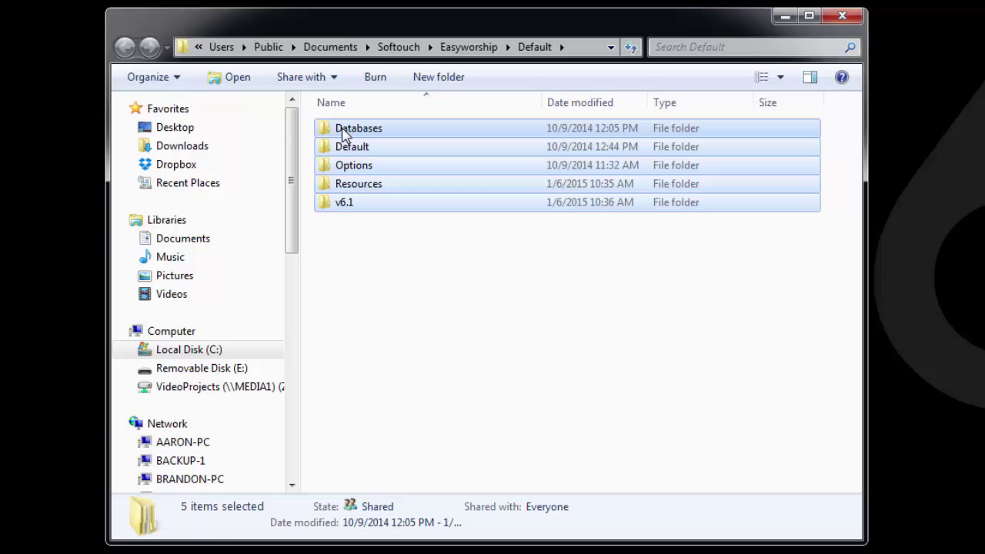
right_click(344, 134)
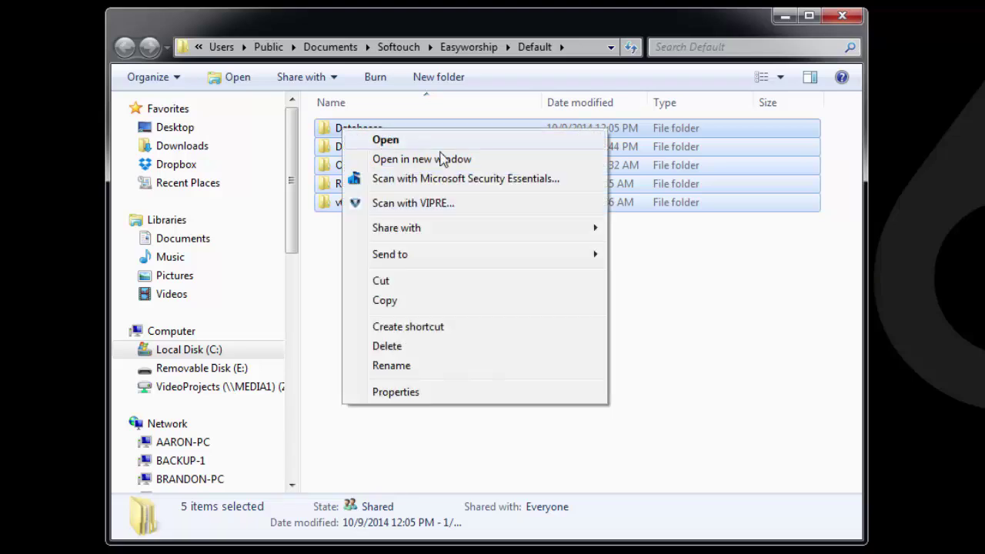
mouse_move(534, 257)
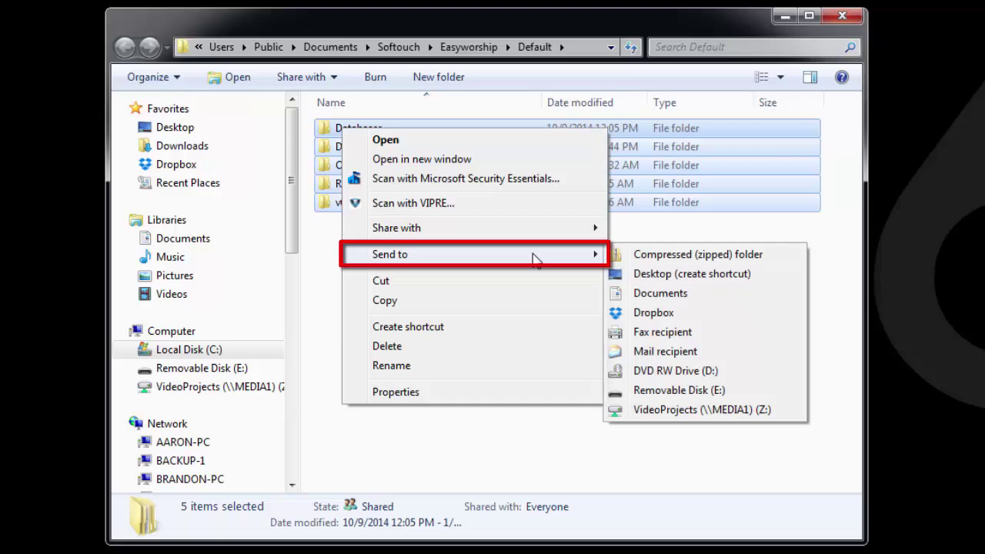
left_click(671, 392)
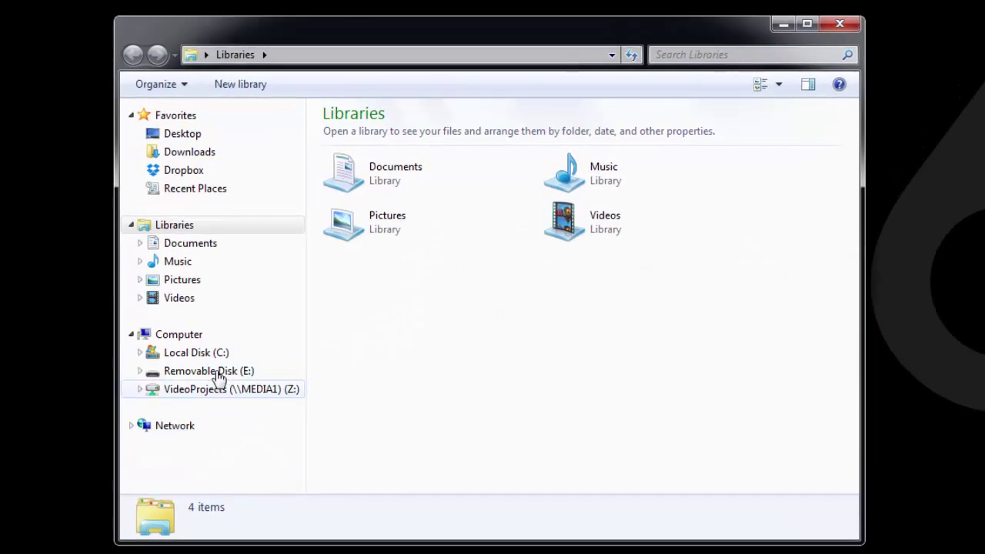
- Copy the five backed-up folders from Removable Disk (E:) to the clipboard
left_click(222, 376)
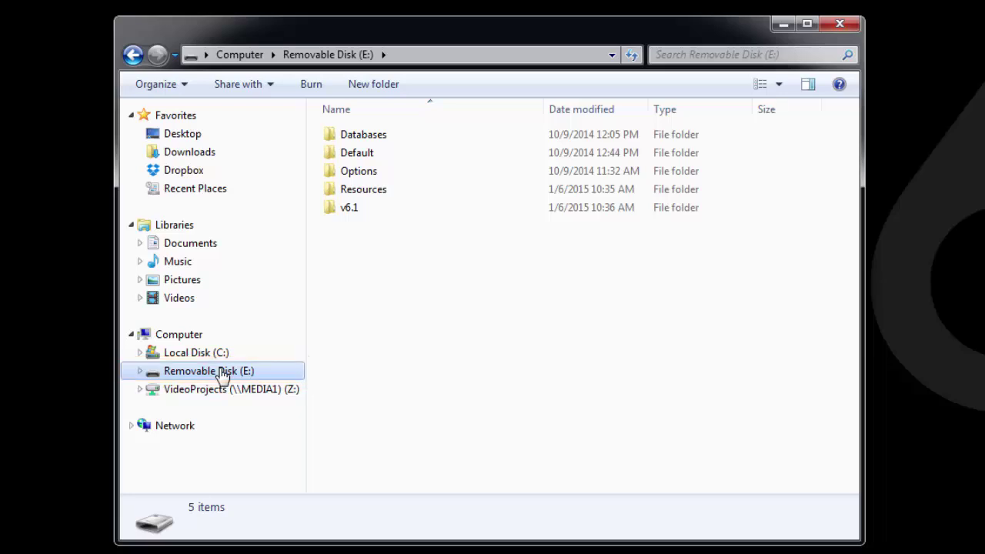
left_click_drag(339, 229, 337, 136)
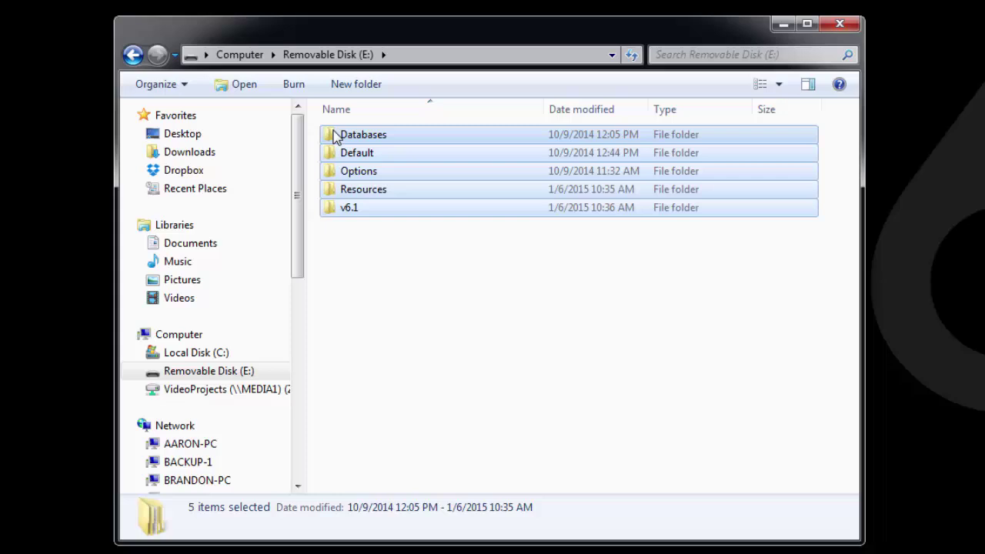
right_click(335, 136)
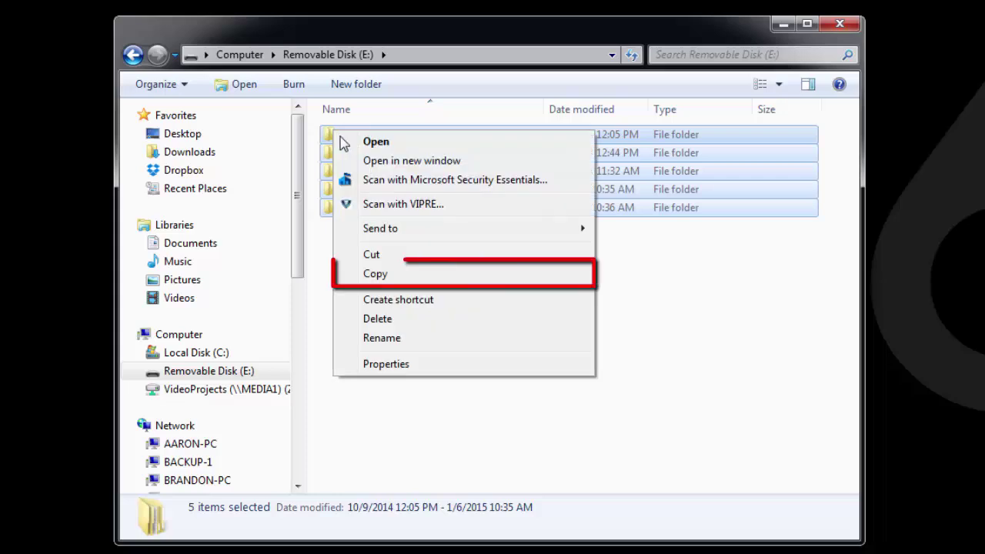
left_click(377, 275)
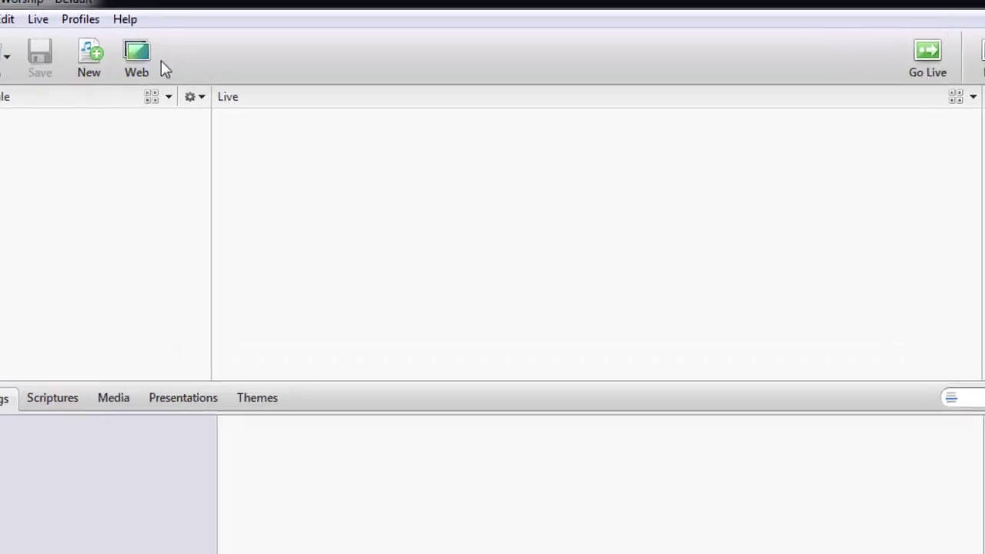
- Open this computer's Default profile instance folder via Profiles Manager, then exit EasyWorship
left_click(46, 12)
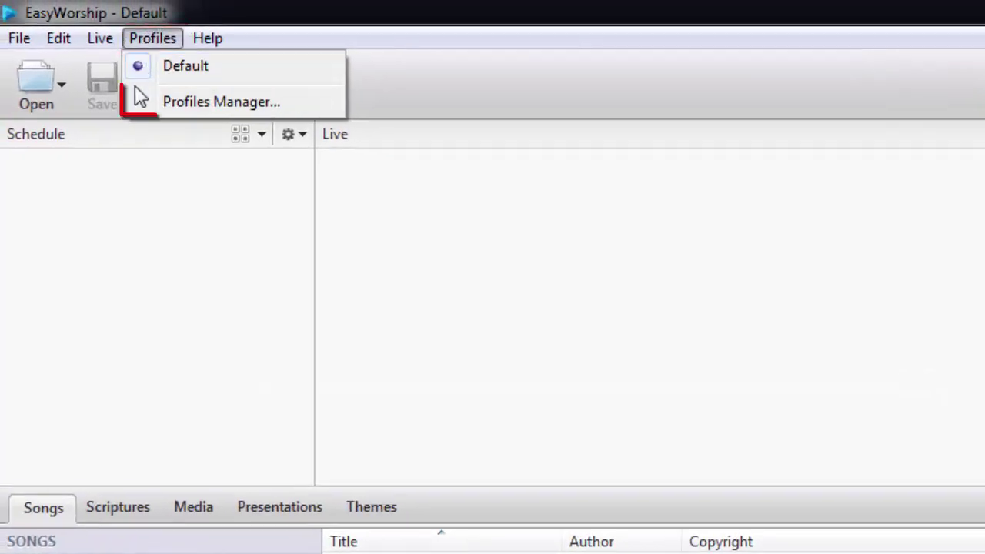
left_click(132, 108)
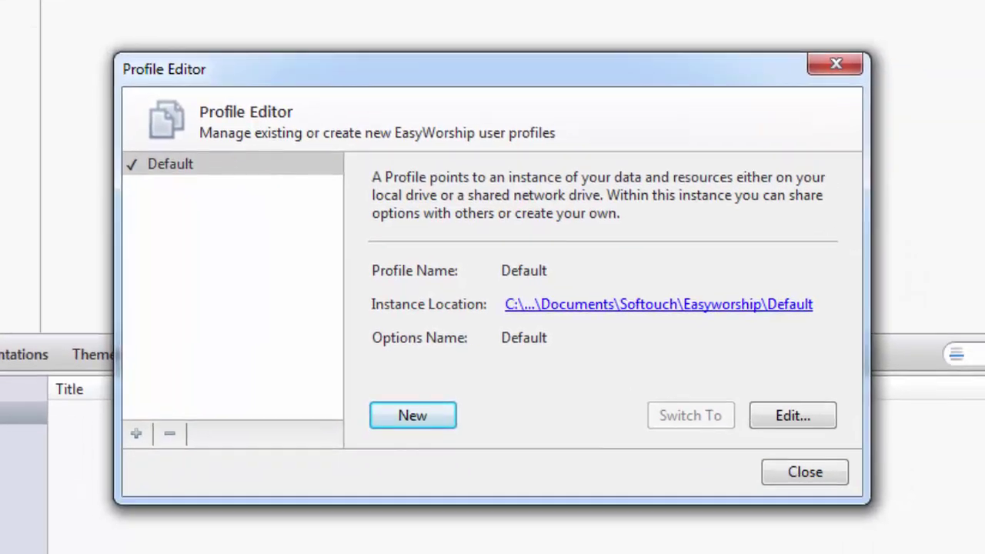
left_click(204, 171)
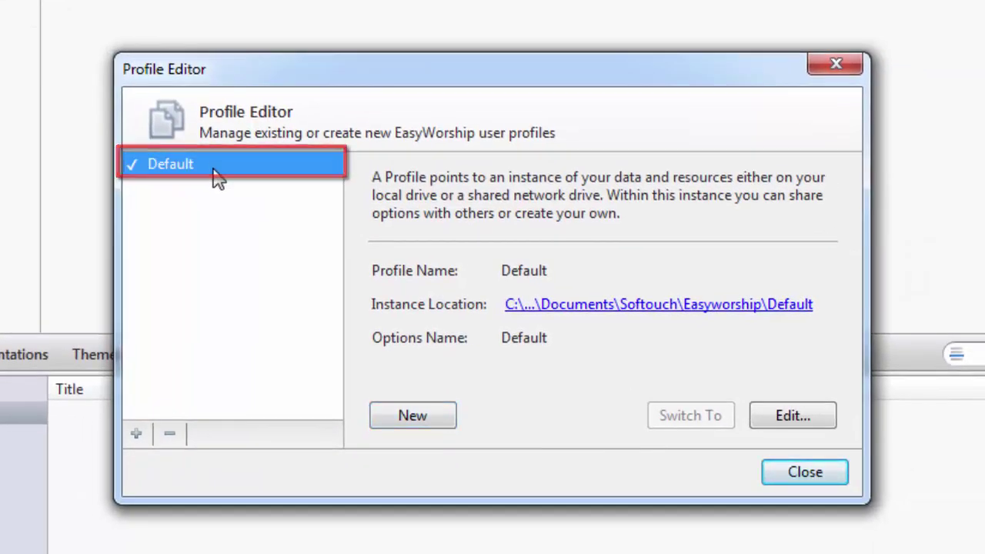
left_click(622, 305)
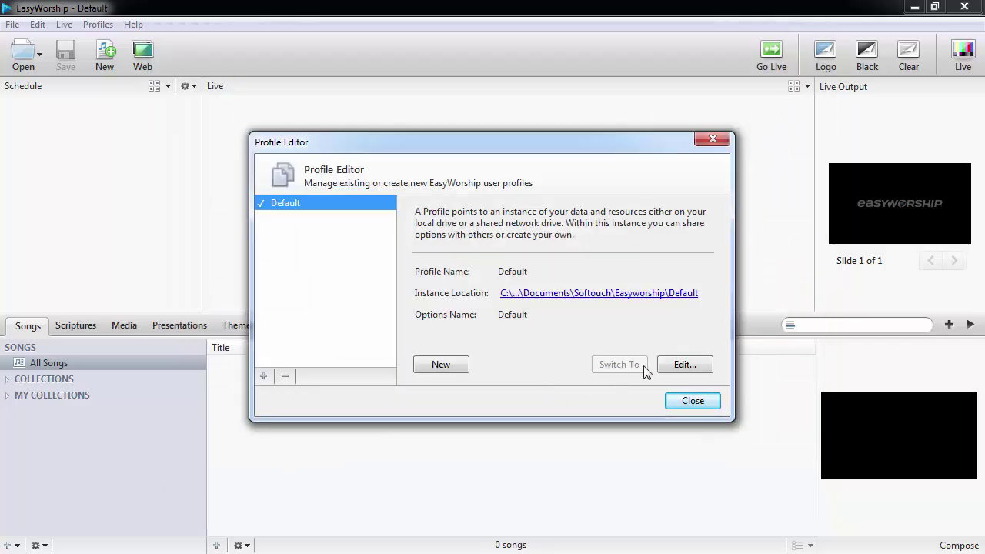
left_click(685, 401)
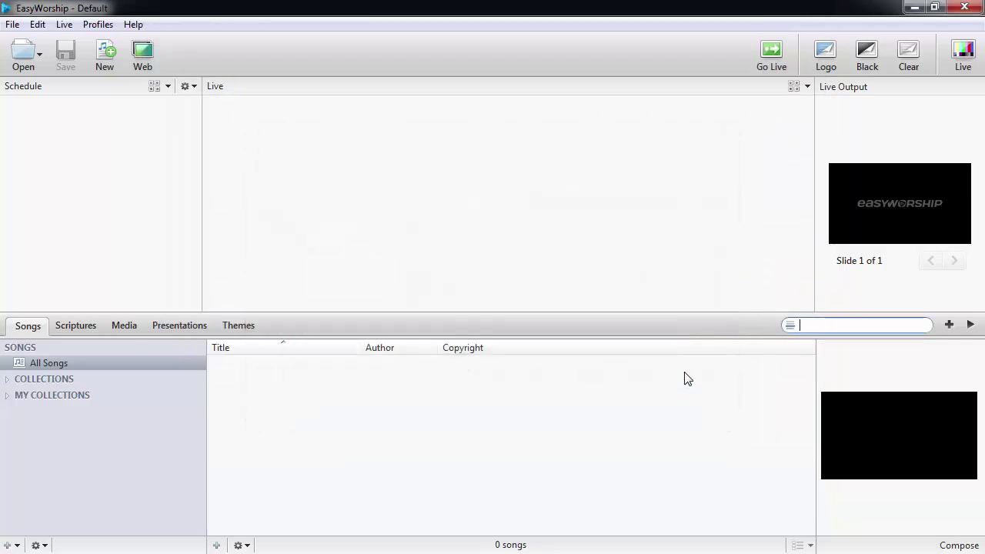
left_click(961, 8)
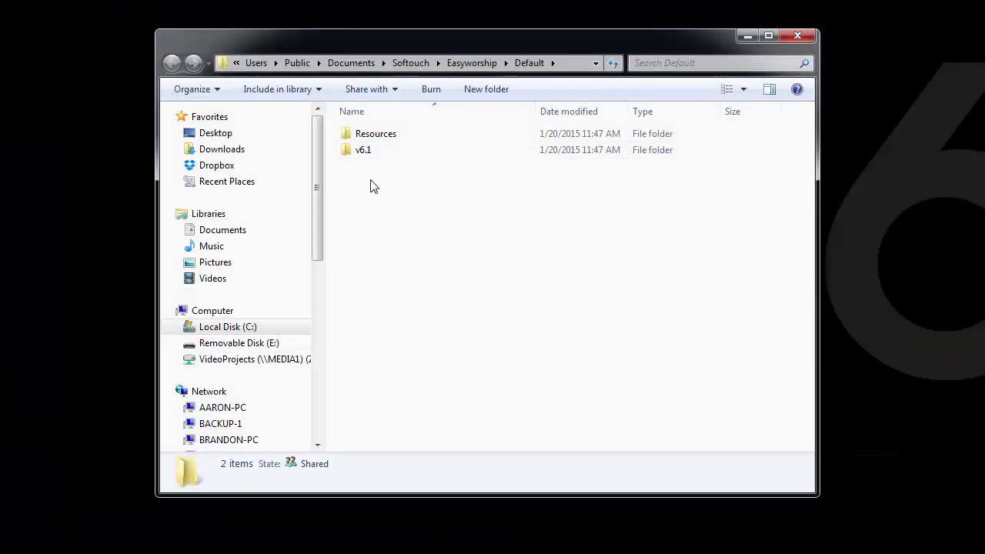
- Rename the existing Resources folder to Resources1
left_click(381, 138)
right_click(382, 139)
left_click(433, 394)
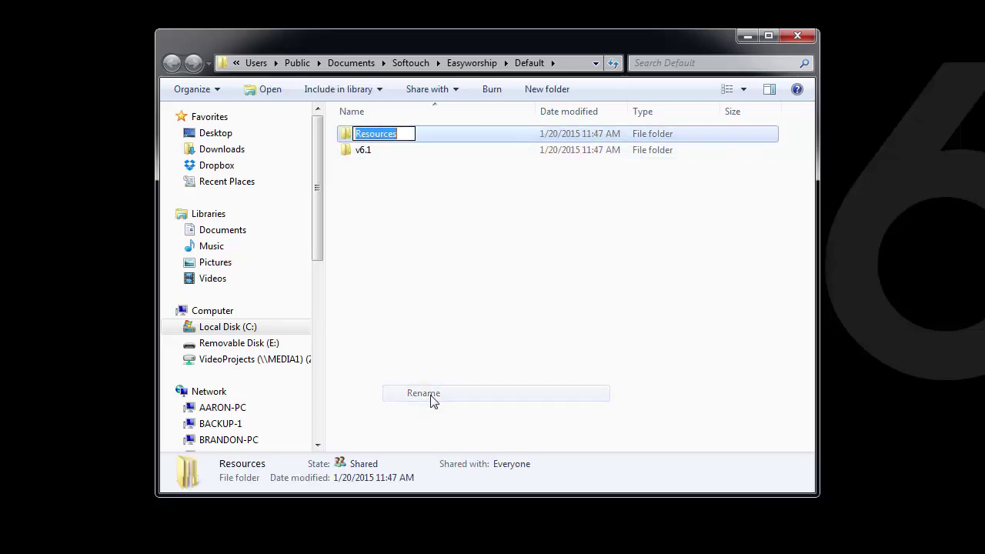
key("End")
type("1")
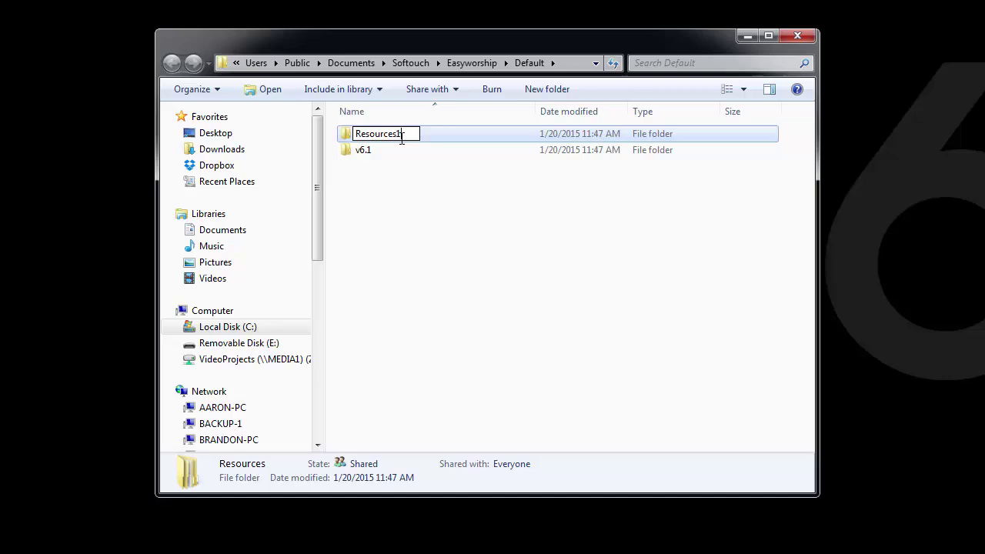
left_click(374, 155)
- Rename v6.1 to v6.11 and paste the backed-up folders into Default
right_click(374, 156)
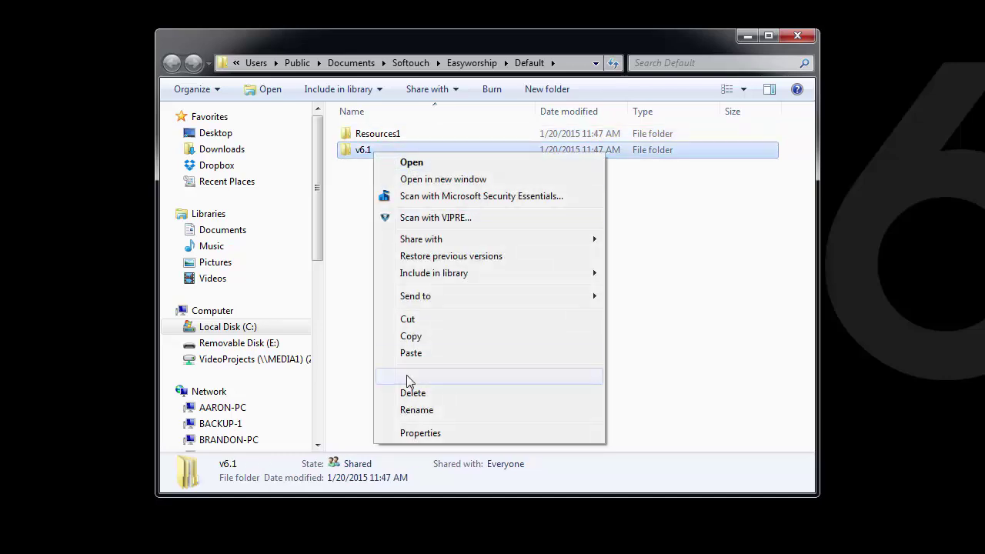
left_click(418, 413)
left_click(386, 151)
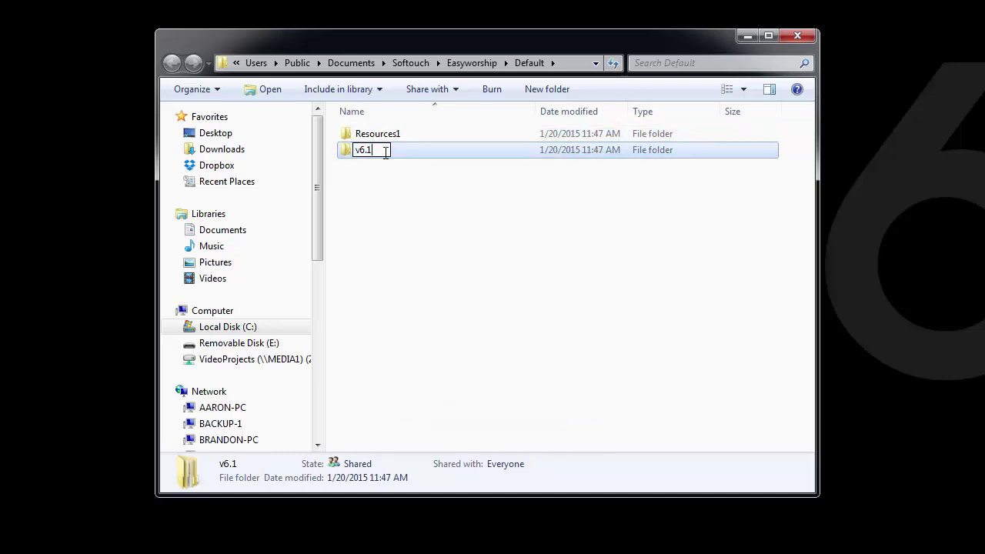
type("1")
left_click(385, 173)
right_click(385, 205)
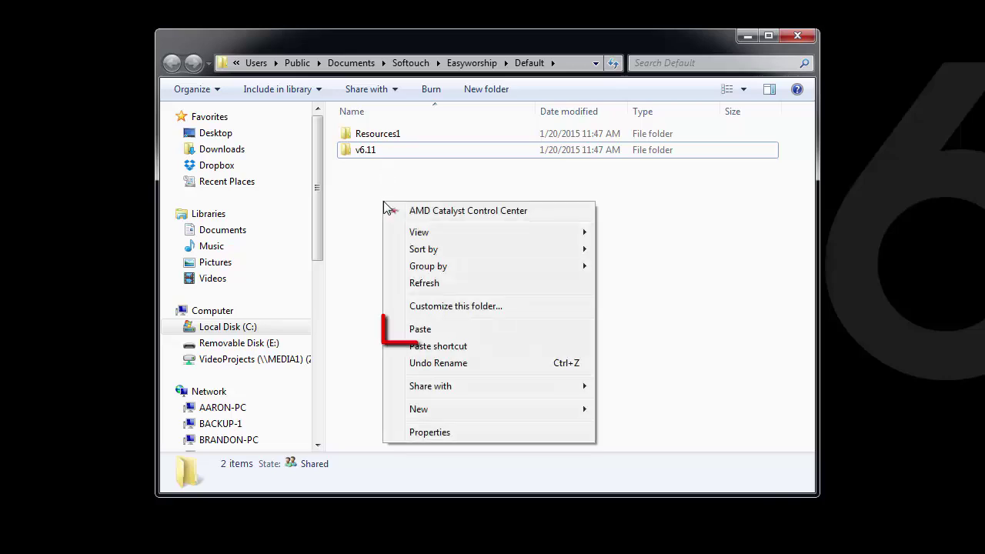
left_click(422, 331)
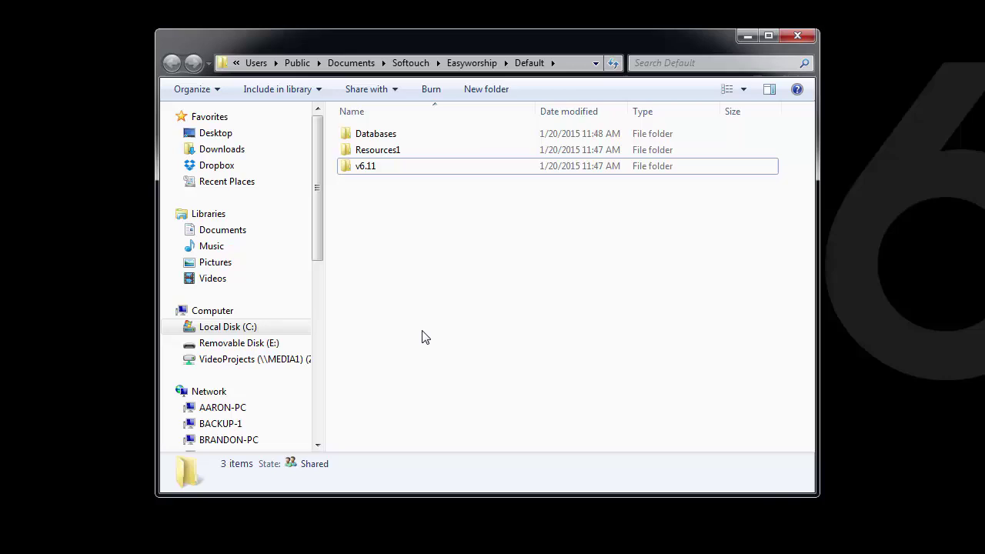